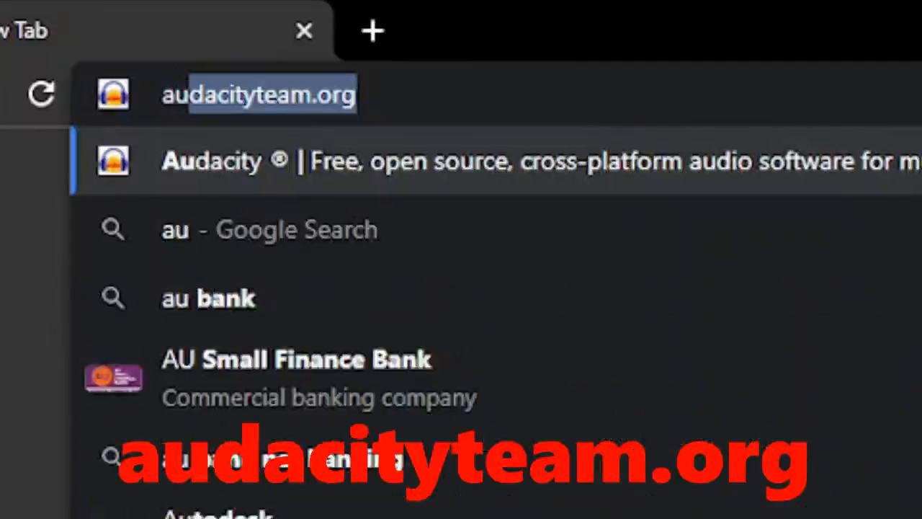
# Open the audacityteam.org website in the browser
pyautogui.click(675, 91)
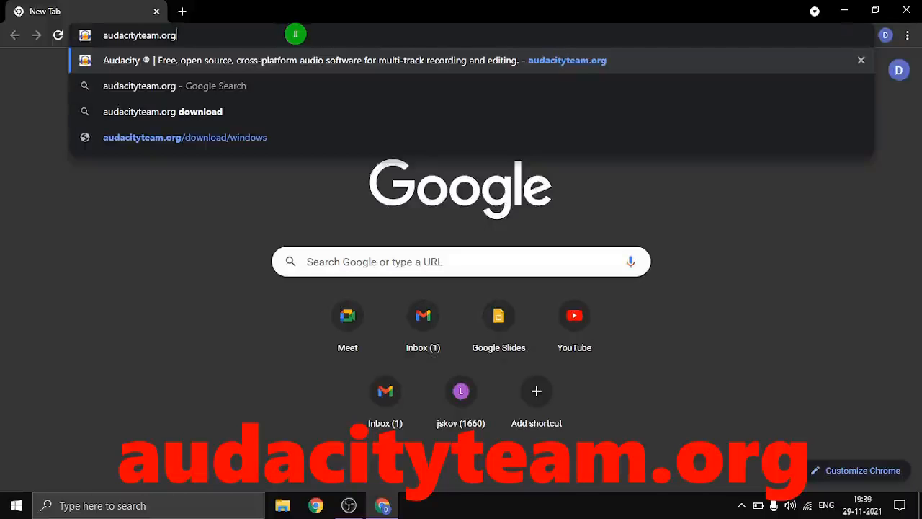
pyautogui.press('Return')
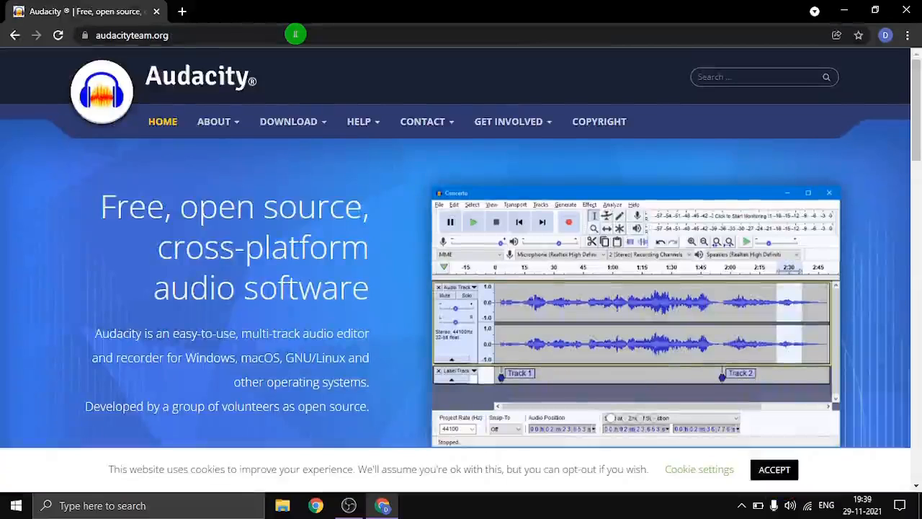
# Download the Audacity Windows installer audacity-win-3.1.2-64bit.exe and save it to the Desktop
pyautogui.scroll(-1, 323, 231)
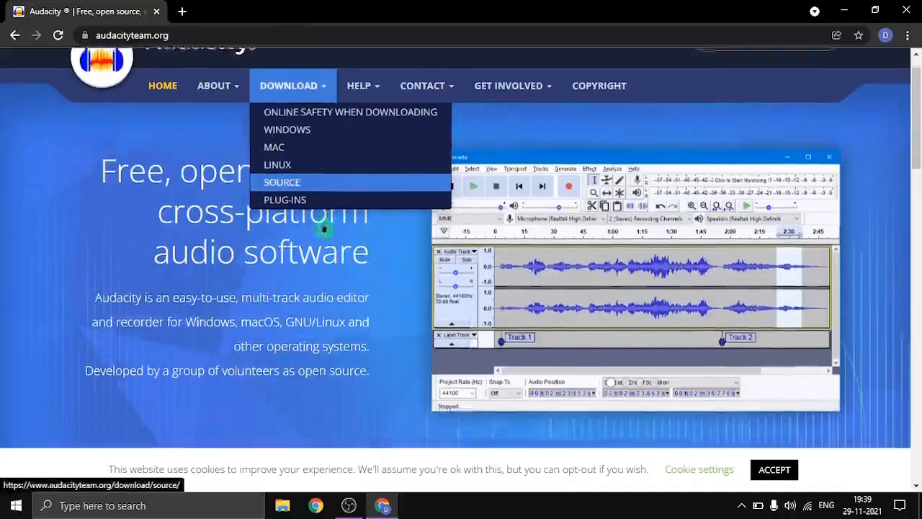
pyautogui.scroll(-3, 241, 265)
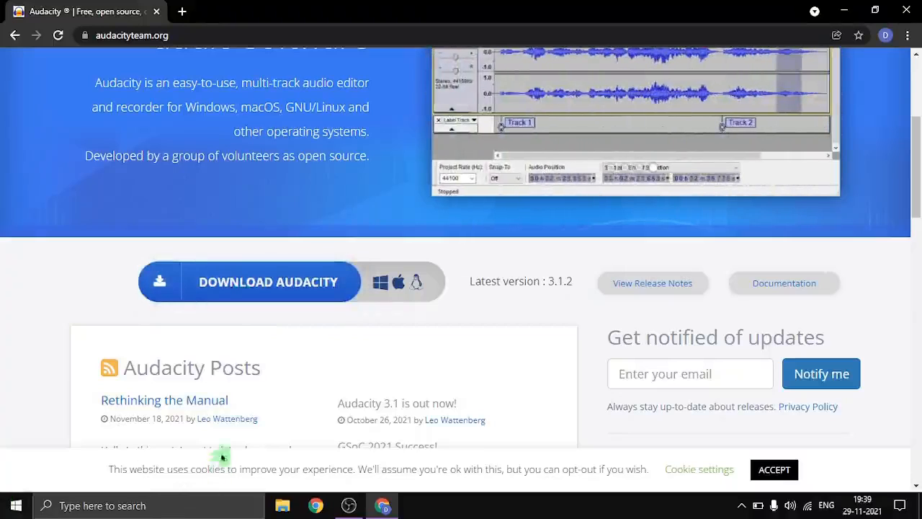
pyautogui.click(233, 293)
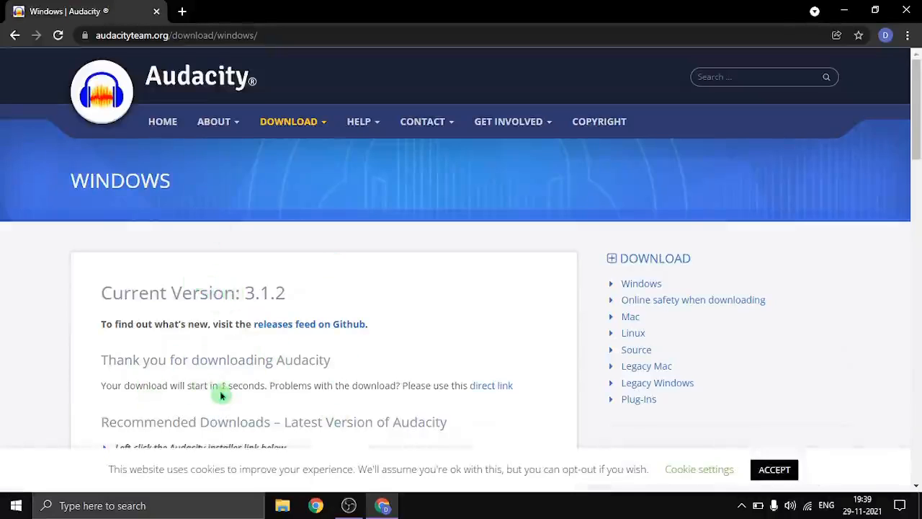
pyautogui.scroll(-1, 222, 395)
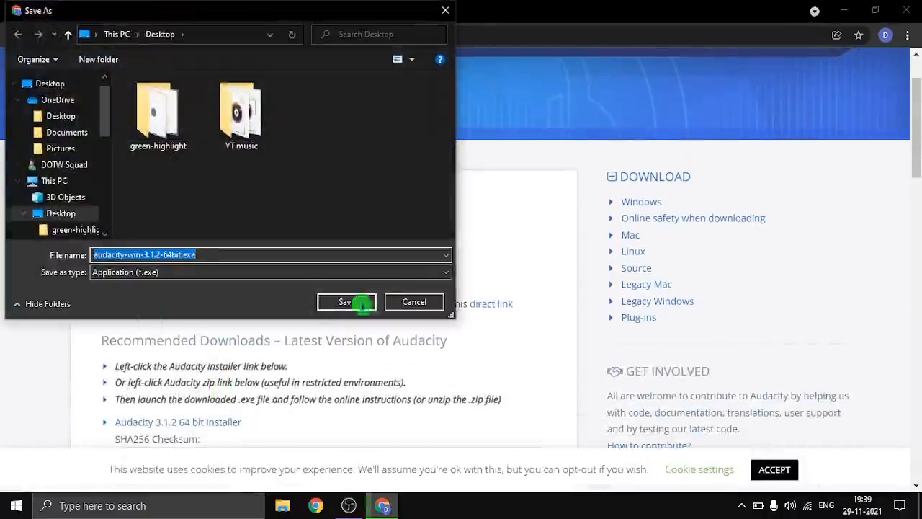
pyautogui.click(331, 303)
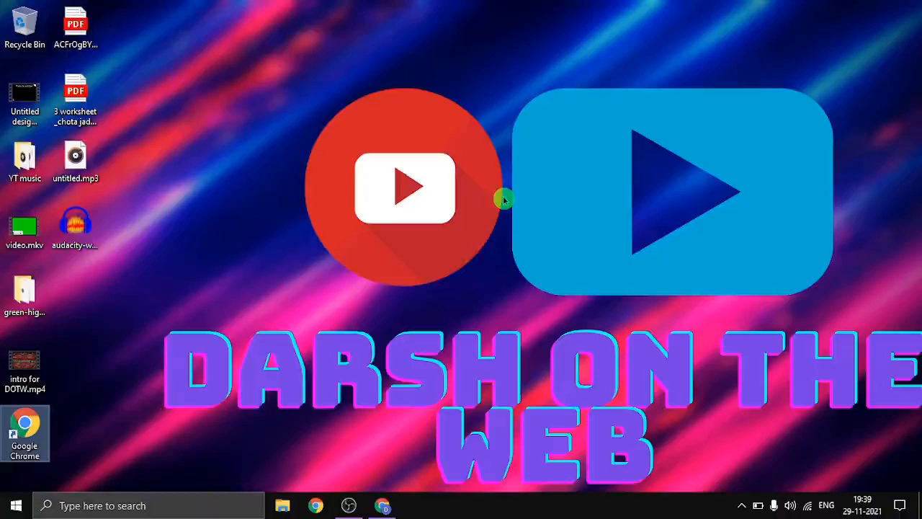
# Launch Audacity from the Start menu
pyautogui.click(16, 505)
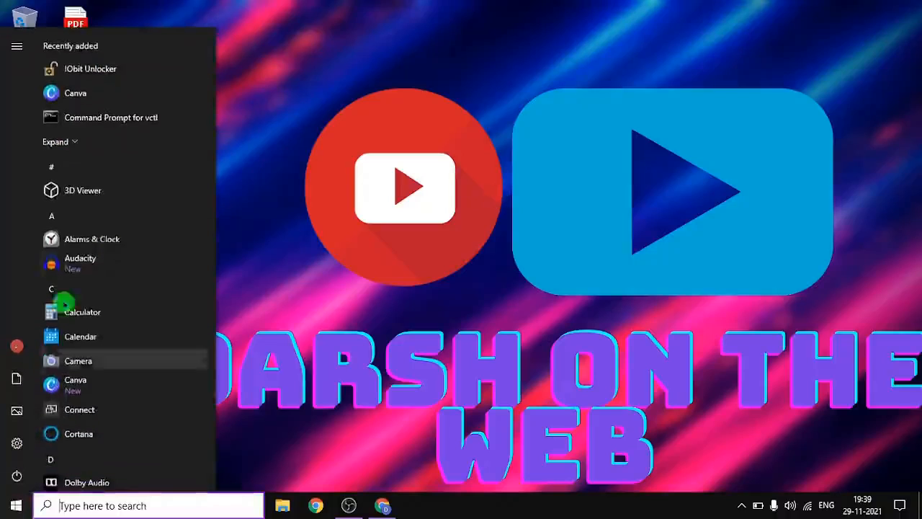
pyautogui.scroll(-3, 106, 238)
pyautogui.click(113, 175)
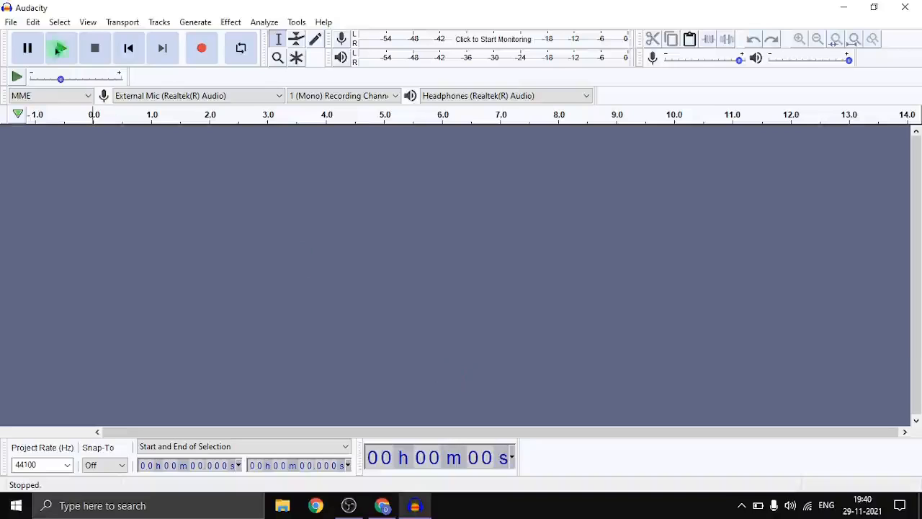
pyautogui.click(10, 22)
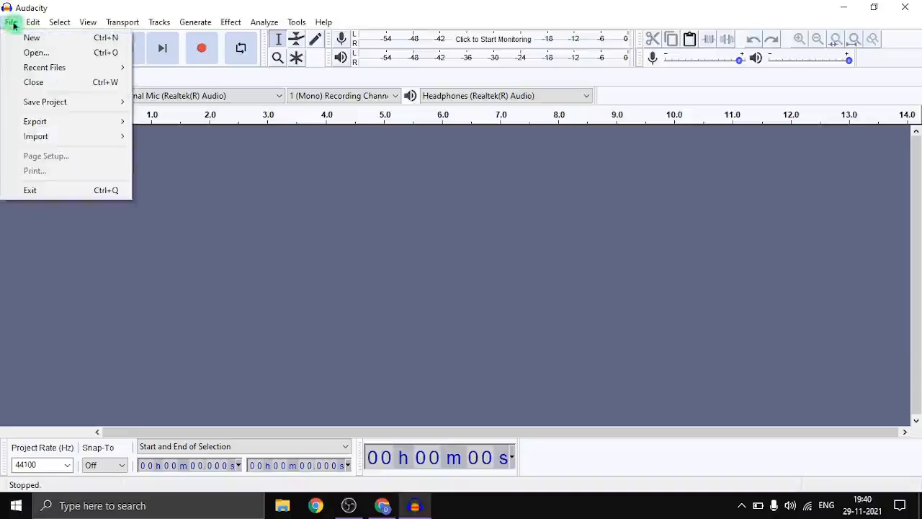
pyautogui.moveTo(74, 144)
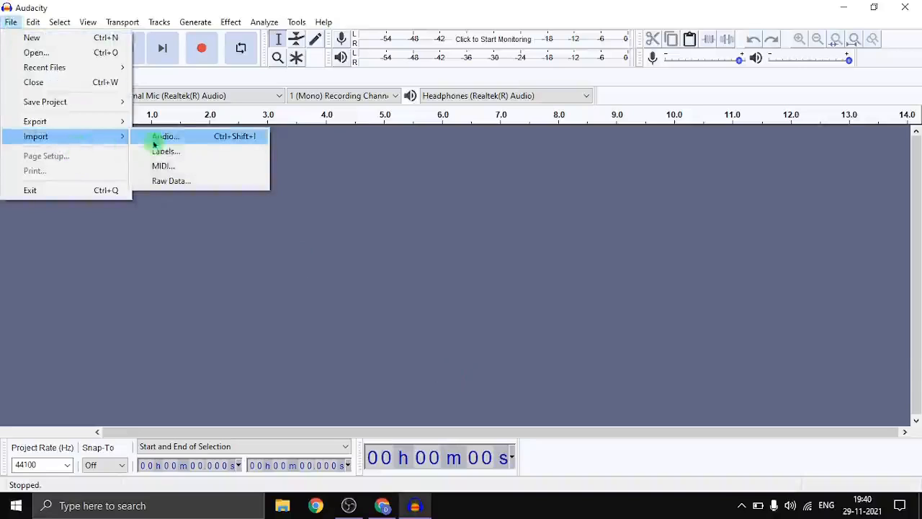
pyautogui.click(181, 136)
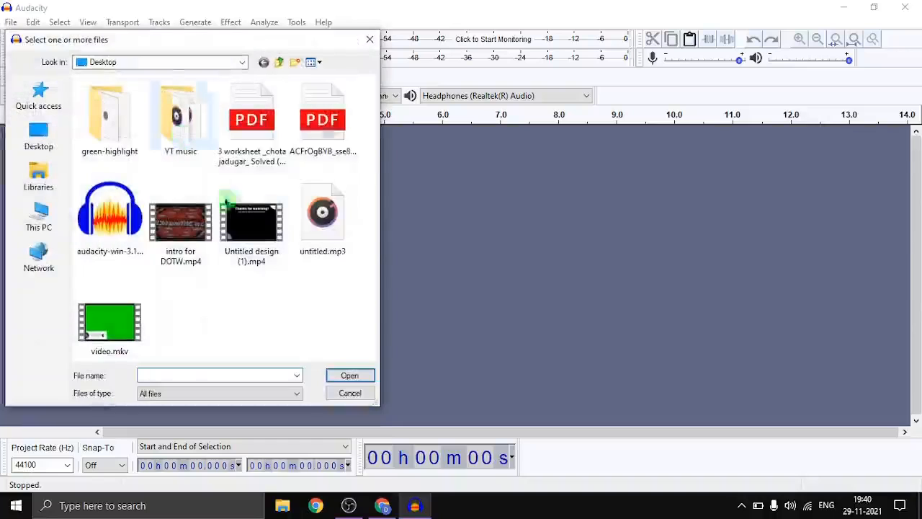
pyautogui.click(351, 393)
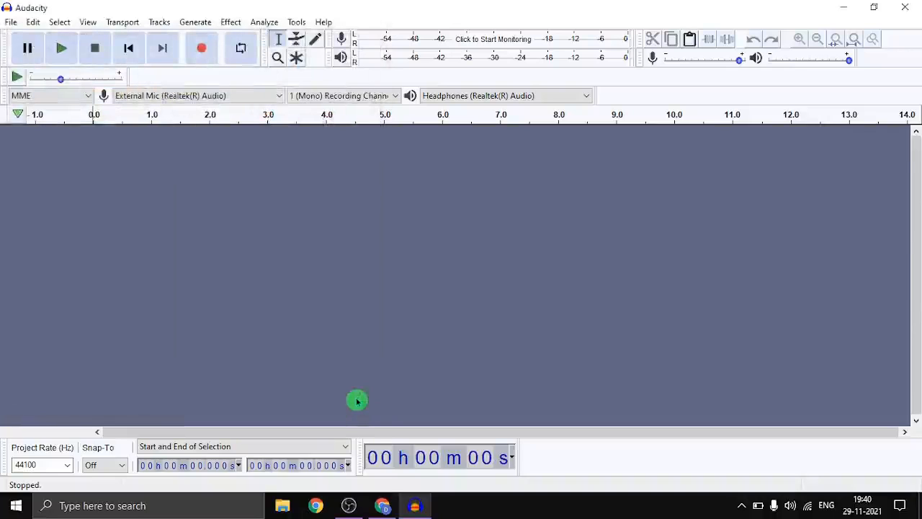
# Import the audio file untitled.mp3 from the Desktop
pyautogui.hotkey('ctrl', 'shift', 'i')
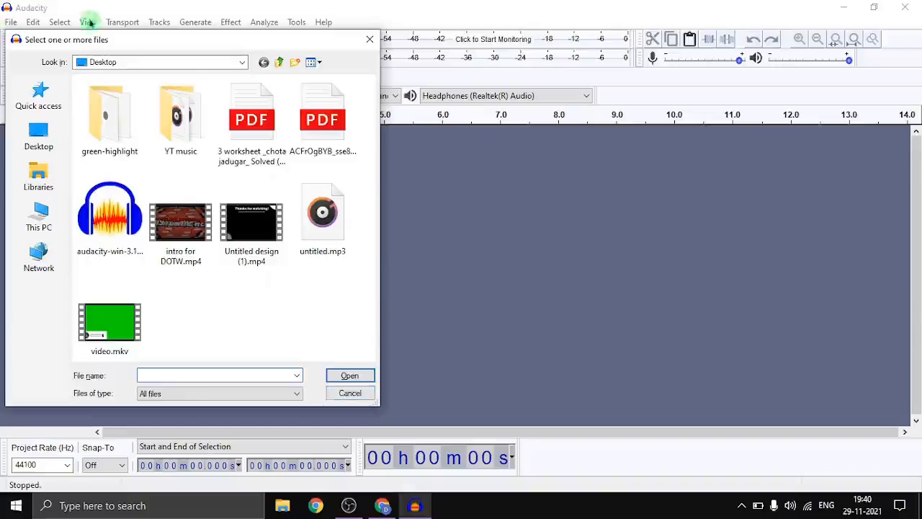
pyautogui.moveTo(88, 41); pyautogui.dragTo(318, 62)
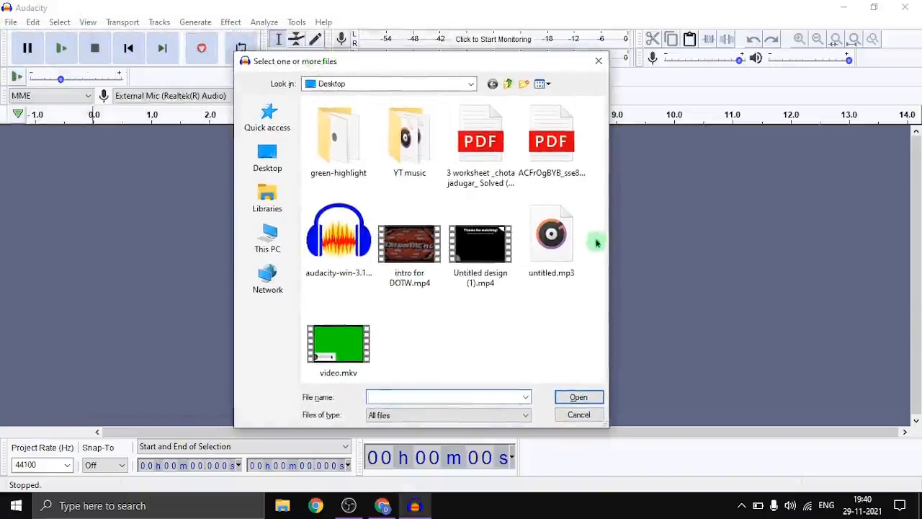
pyautogui.doubleClick(553, 245)
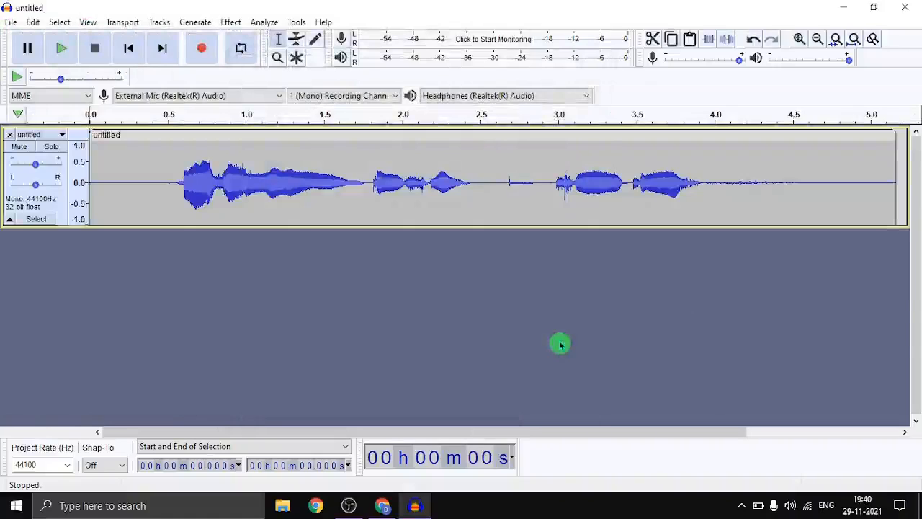
pyautogui.click(103, 184)
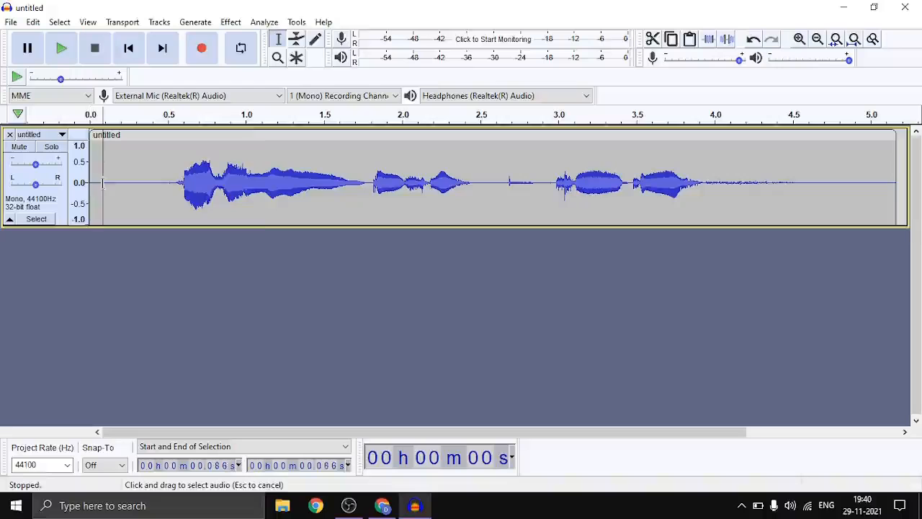
pyautogui.moveTo(103, 184); pyautogui.dragTo(266, 216)
pyautogui.moveTo(597, 303); pyautogui.dragTo(422, 240)
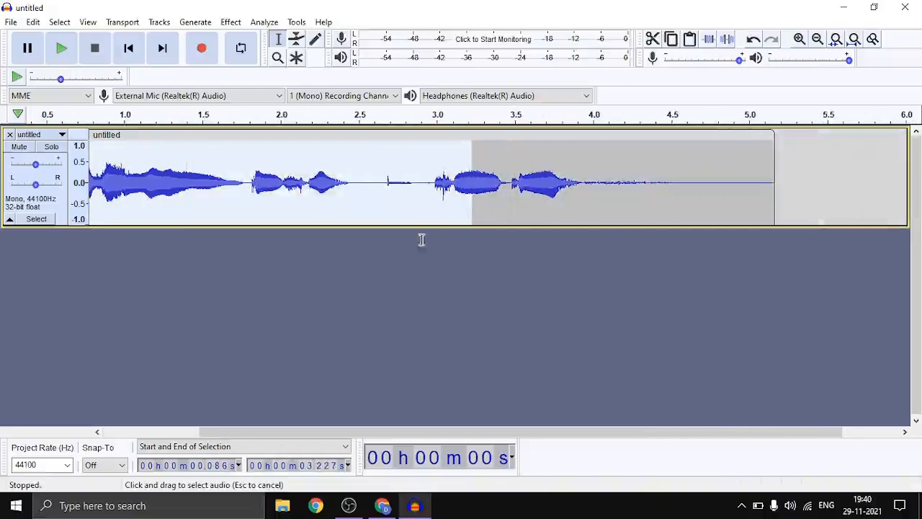
pyautogui.moveTo(96, 259); pyautogui.dragTo(106, 184)
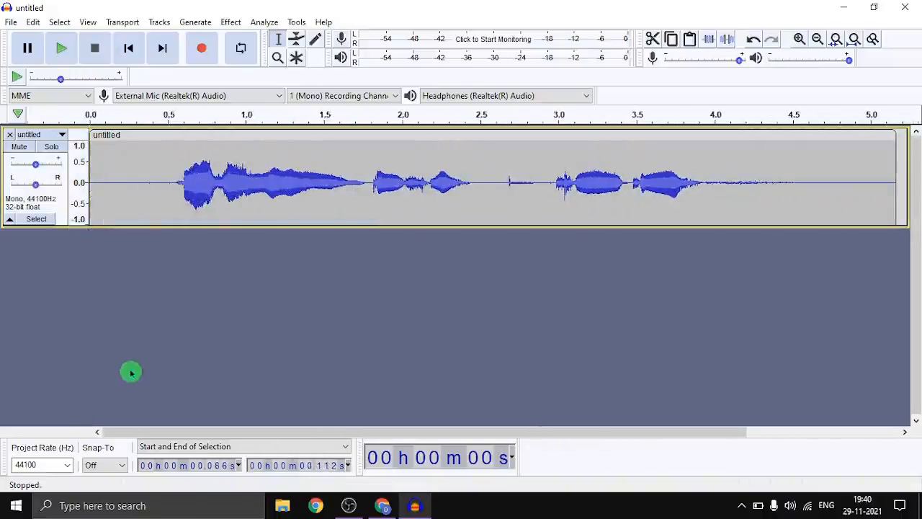
# Apply Reverb with a room size of 100% to the audio from about 0.55 s to 1.46 s
pyautogui.moveTo(175, 184); pyautogui.dragTo(316, 191)
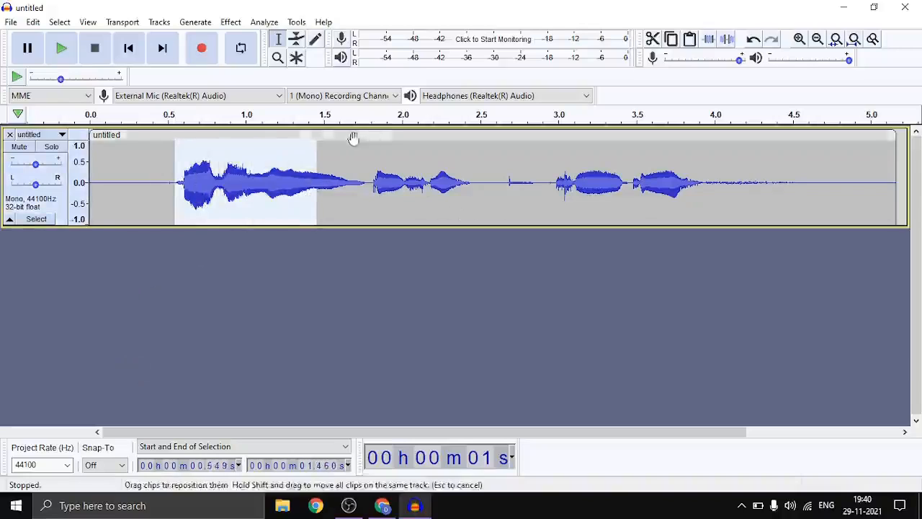
pyautogui.click(233, 23)
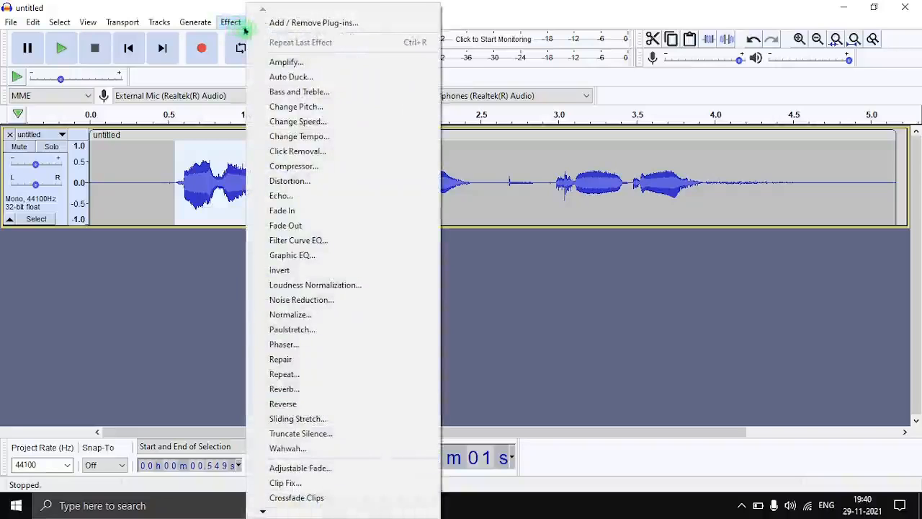
pyautogui.click(301, 393)
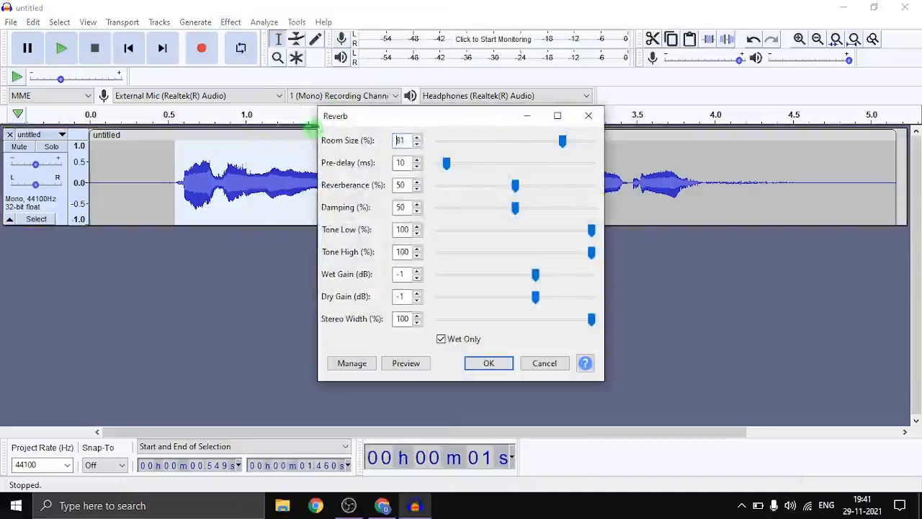
pyautogui.moveTo(563, 141); pyautogui.dragTo(476, 139)
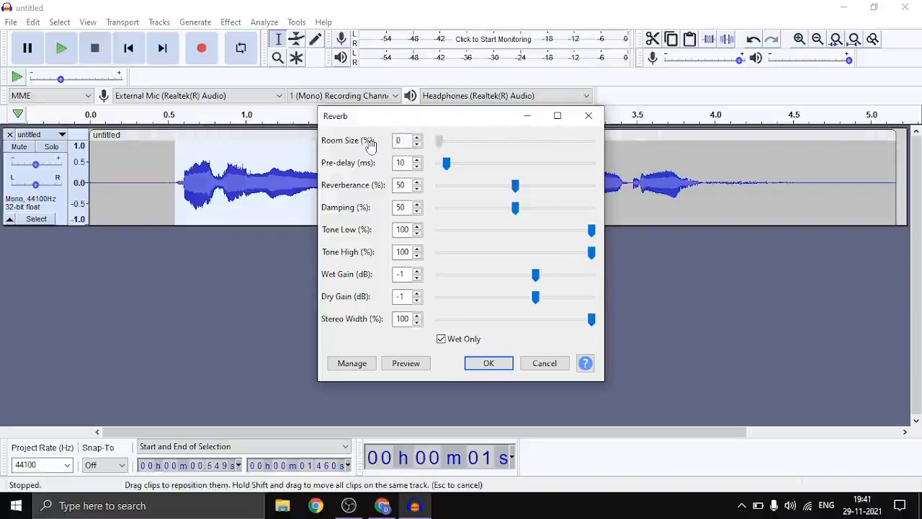
pyautogui.moveTo(500, 159); pyautogui.dragTo(896, 147)
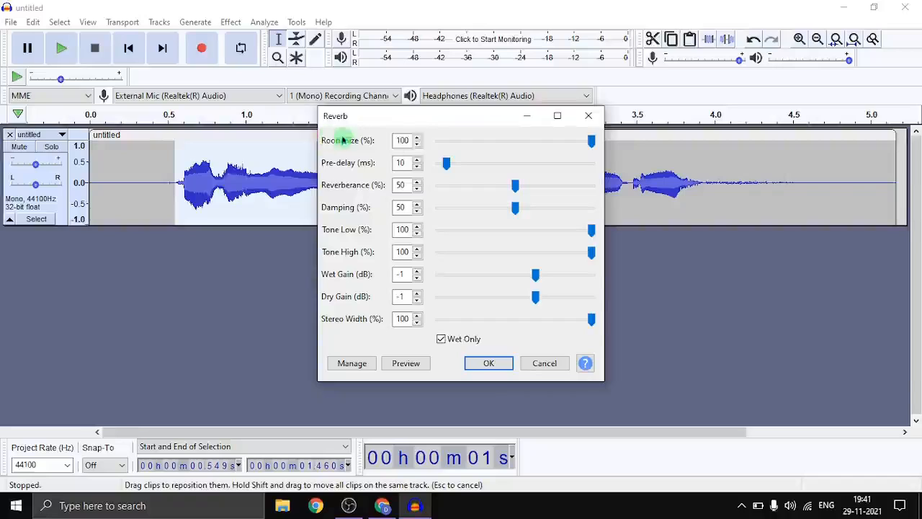
pyautogui.click(524, 147)
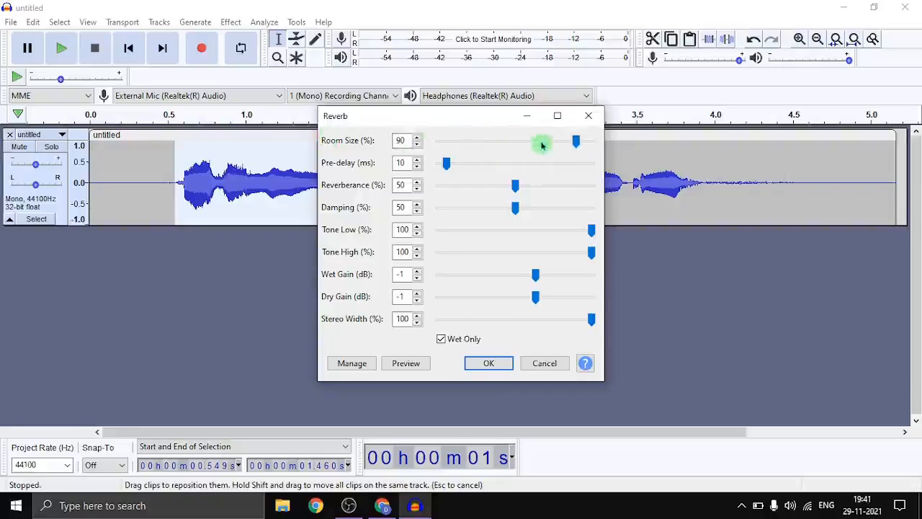
pyautogui.click(542, 146)
pyautogui.moveTo(562, 142); pyautogui.dragTo(735, 162)
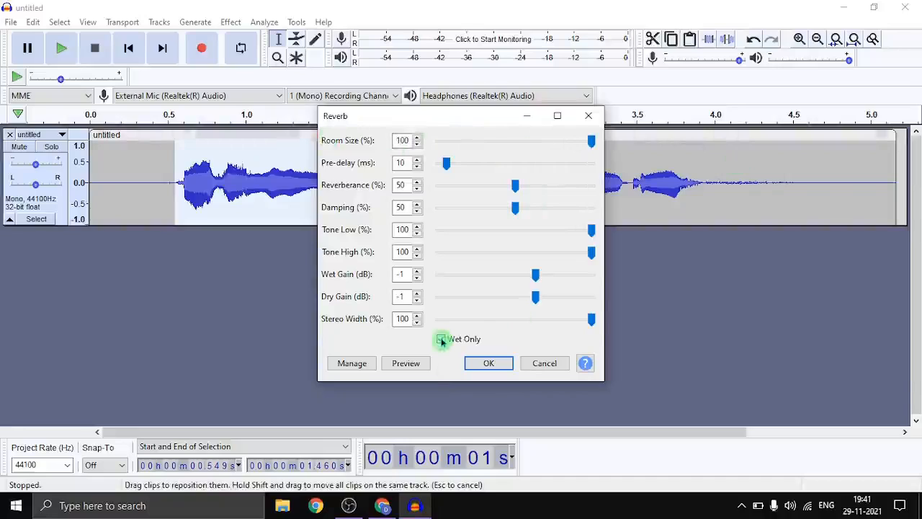
pyautogui.click(488, 363)
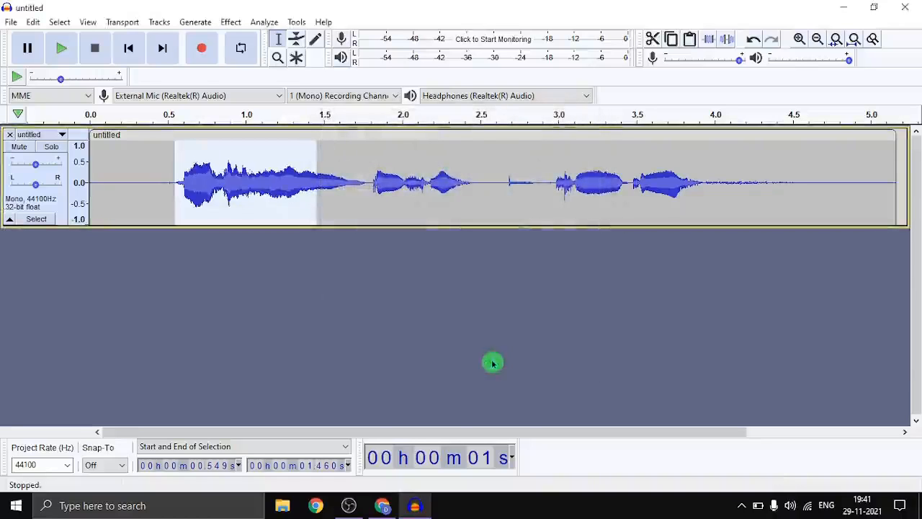
# Play the track from the beginning to listen to the reverb result
pyautogui.click(401, 345)
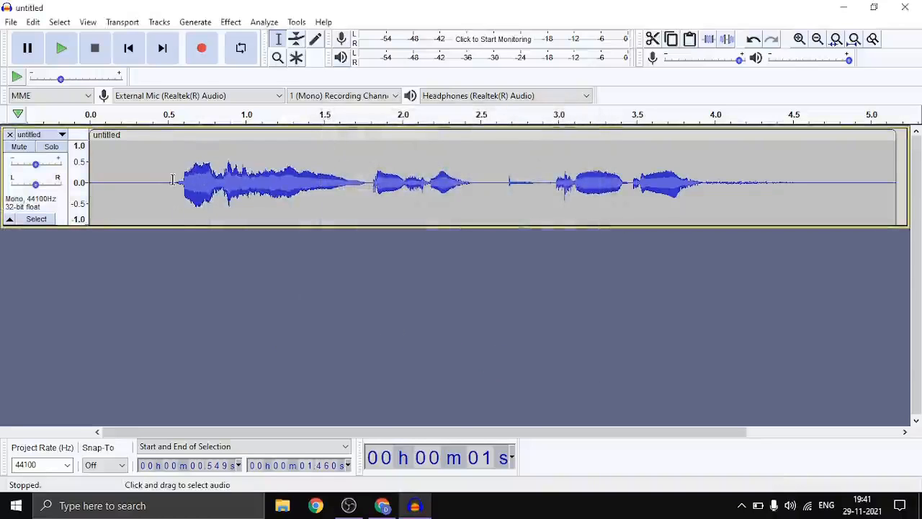
pyautogui.moveTo(173, 181); pyautogui.dragTo(303, 205)
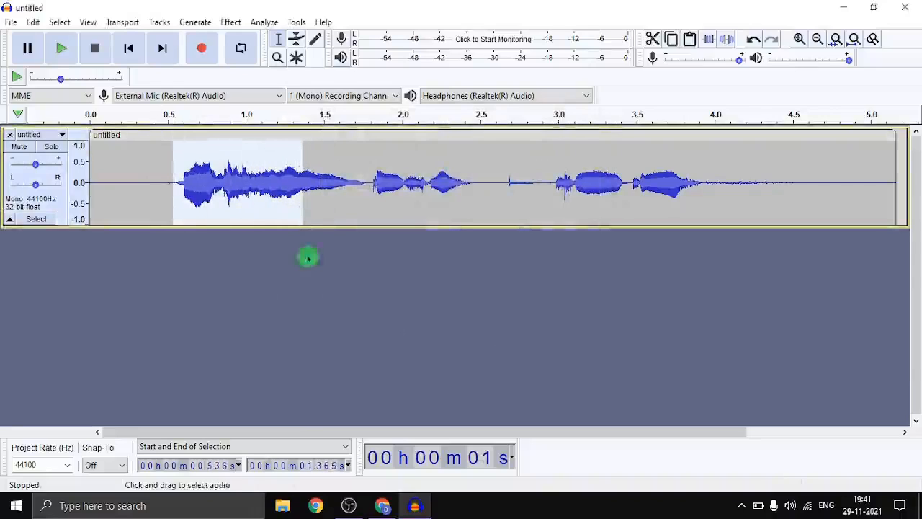
pyautogui.click(179, 258)
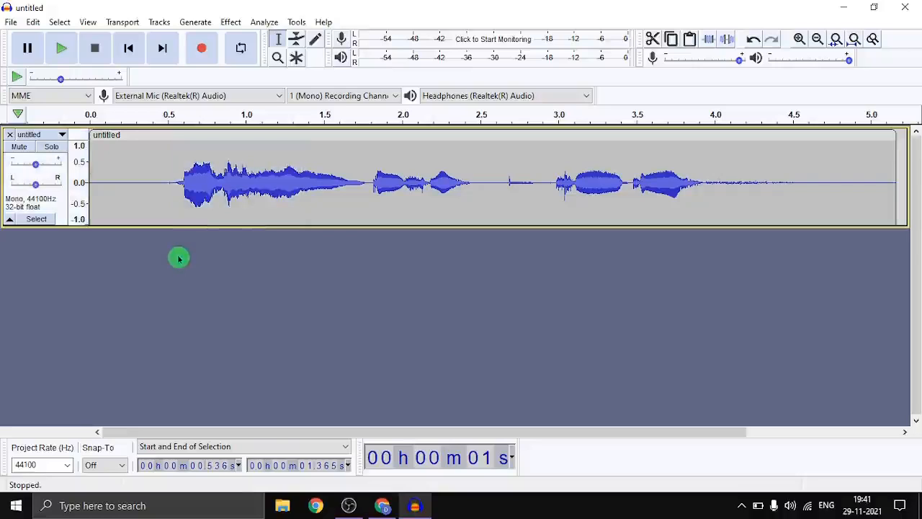
pyautogui.click(100, 180)
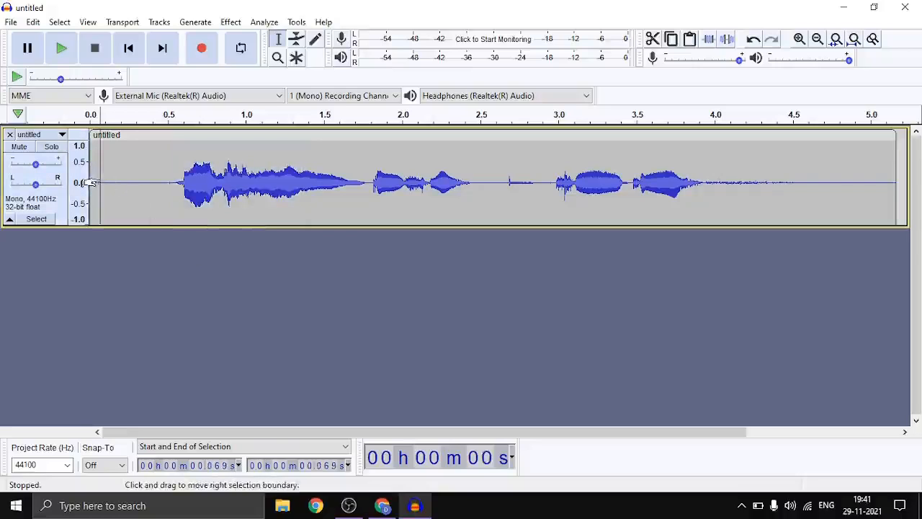
pyautogui.click(65, 57)
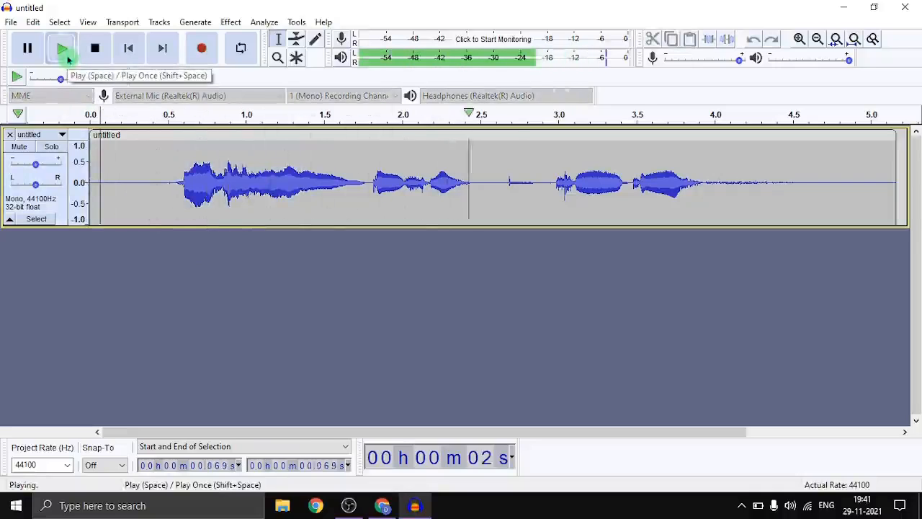
pyautogui.click(67, 59)
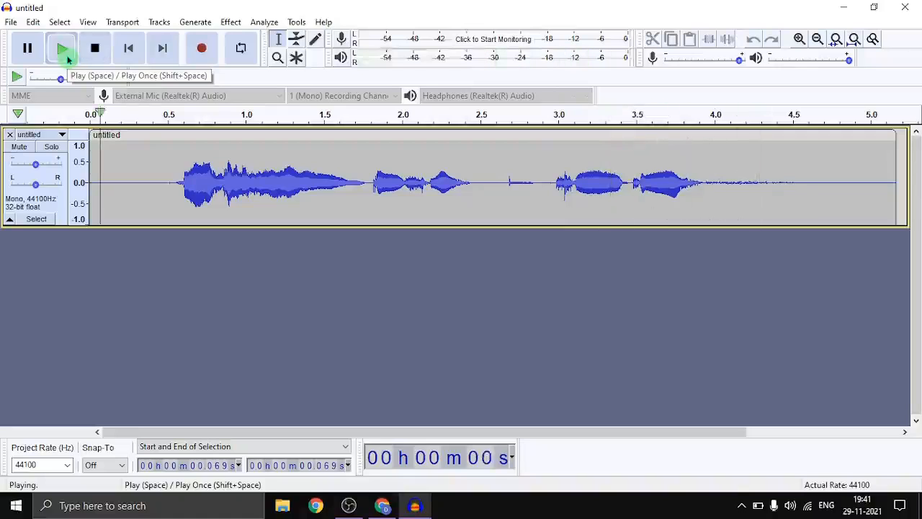
pyautogui.click(93, 59)
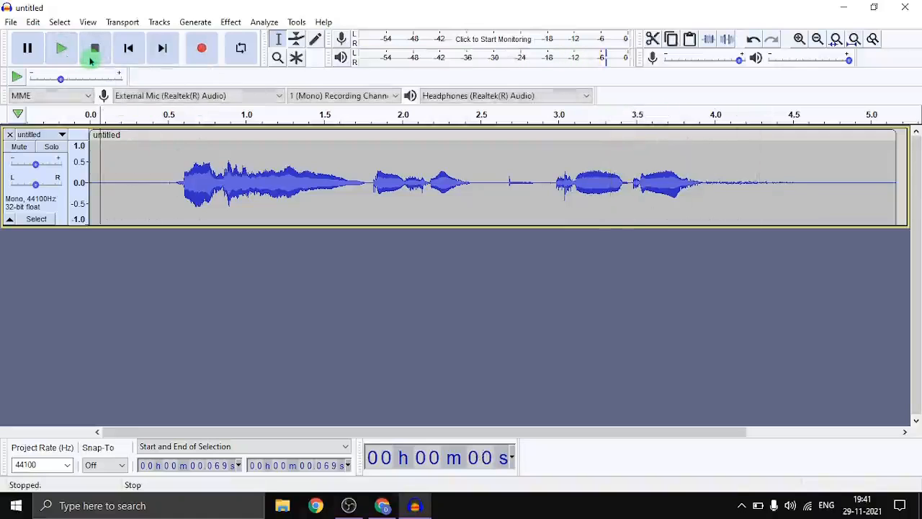
# Apply Reverb to the audio selected from about 0.13 s to 4.65 s
pyautogui.moveTo(165, 176); pyautogui.dragTo(298, 194)
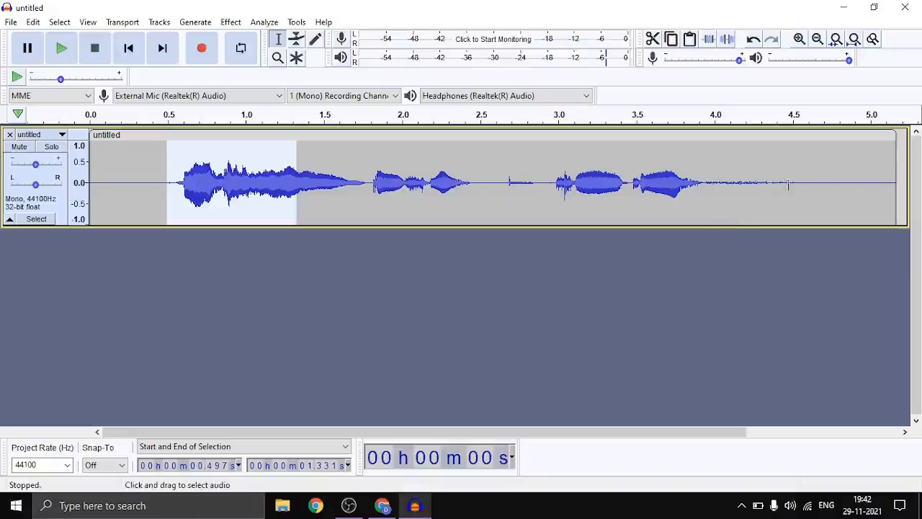
pyautogui.moveTo(816, 180); pyautogui.dragTo(469, 184)
pyautogui.moveTo(226, 236); pyautogui.dragTo(109, 209)
pyautogui.click(231, 23)
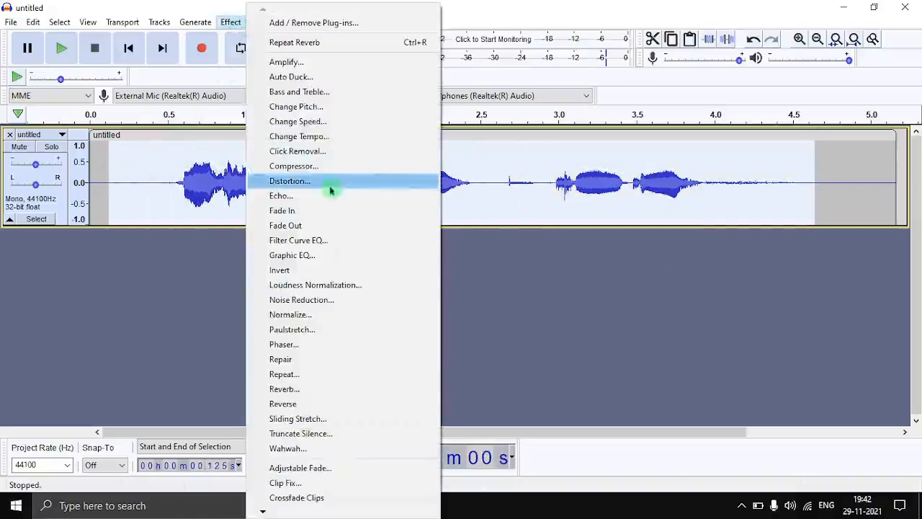
pyautogui.click(301, 388)
pyautogui.click(476, 364)
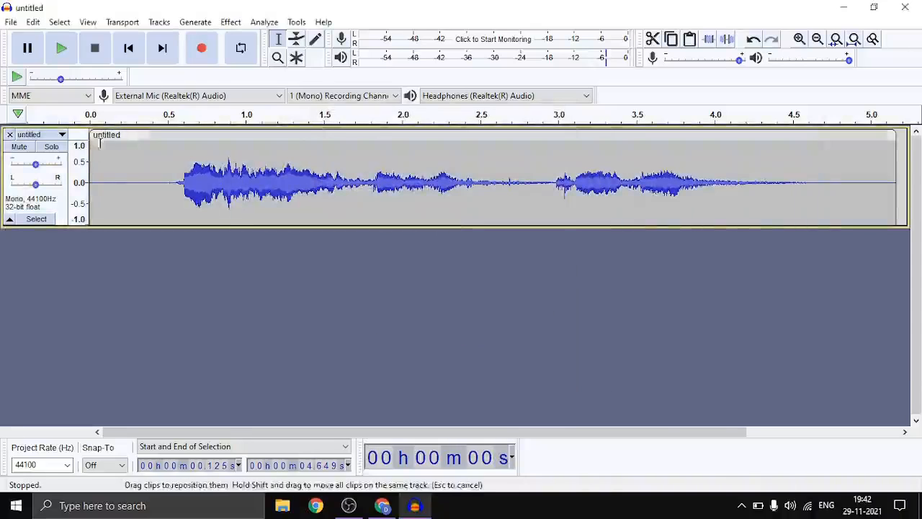
# Play the reverberated track from its start to hear the effect
pyautogui.click(104, 176)
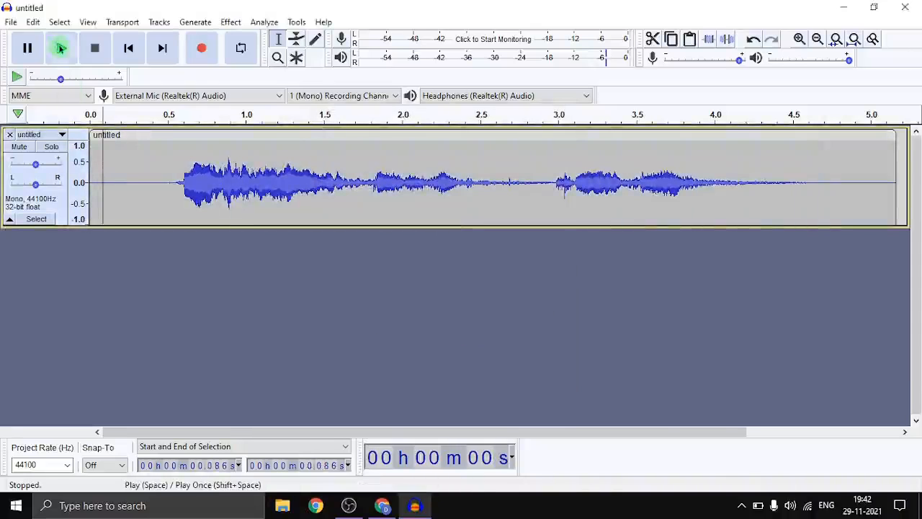
pyautogui.click(61, 47)
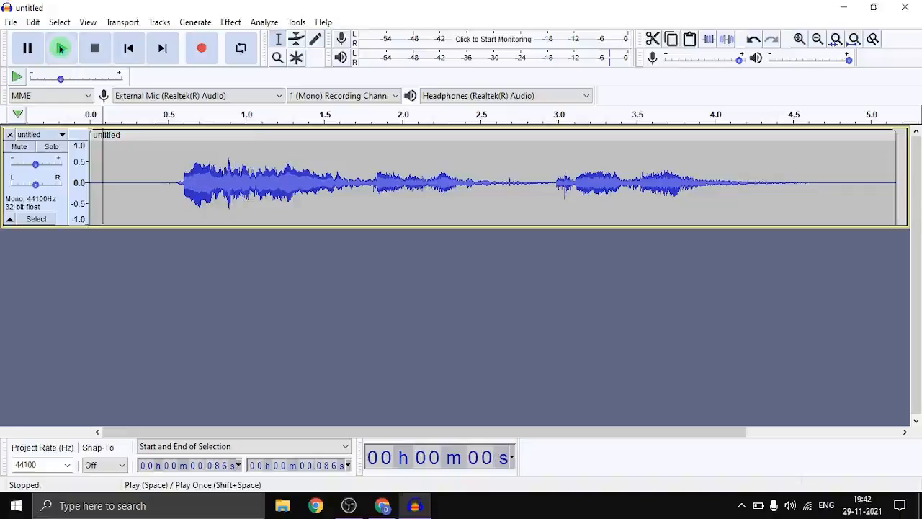
pyautogui.click(11, 22)
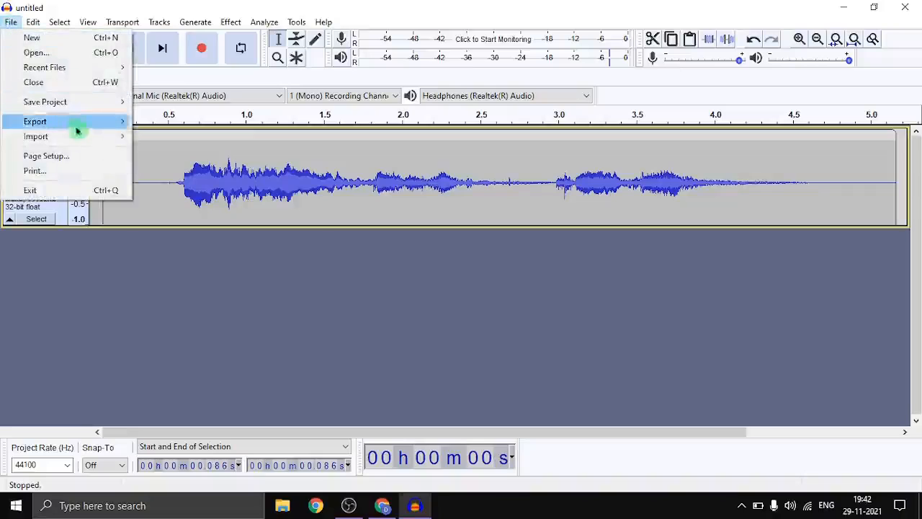
pyautogui.moveTo(76, 130)
pyautogui.click(201, 123)
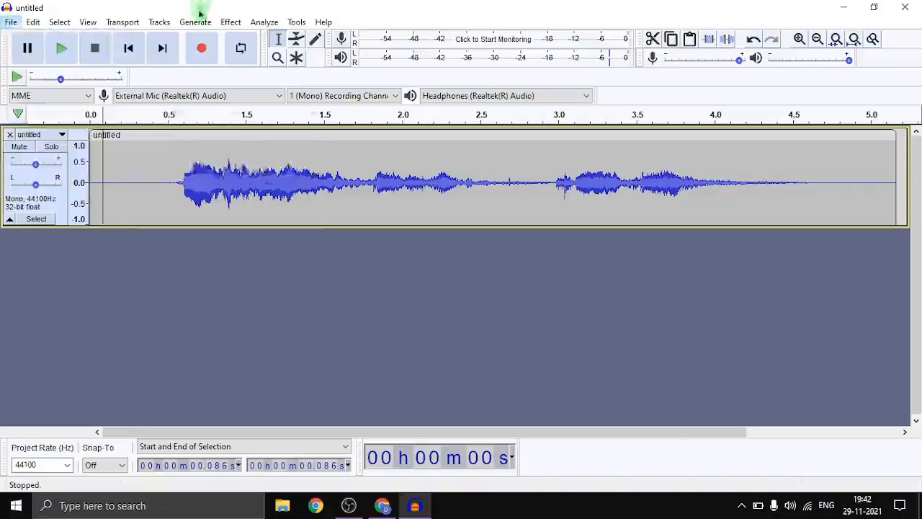
pyautogui.click(197, 20)
# Export the audio as MP3 to the Desktop under the file name untitled4.mp3
pyautogui.moveTo(10, 21)
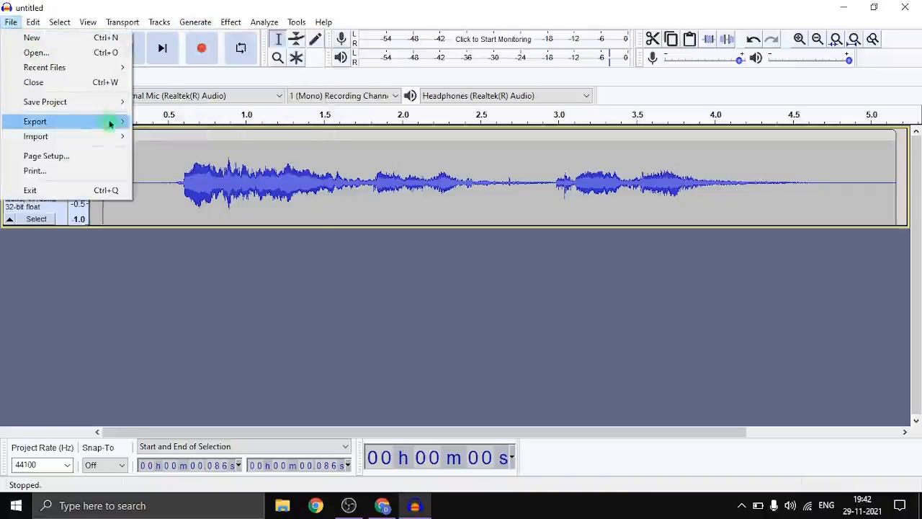
pyautogui.moveTo(115, 123)
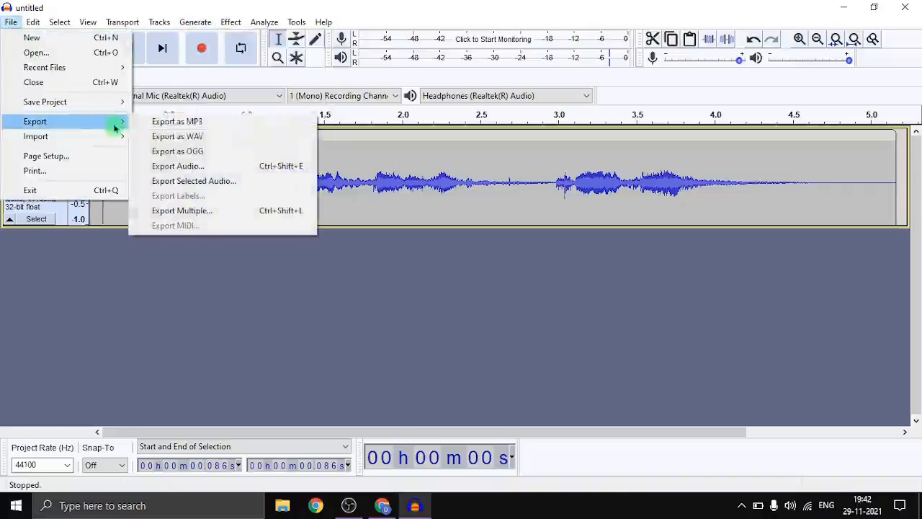
pyautogui.click(197, 122)
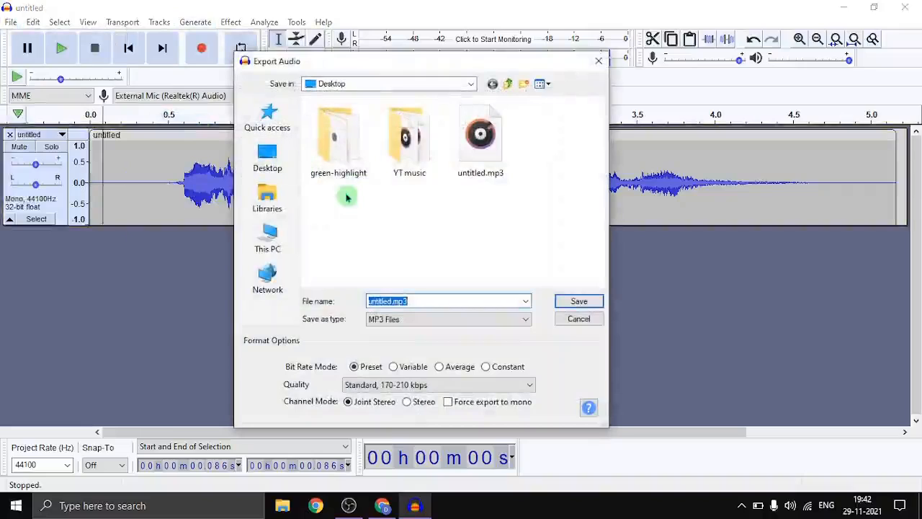
pyautogui.press('Right')
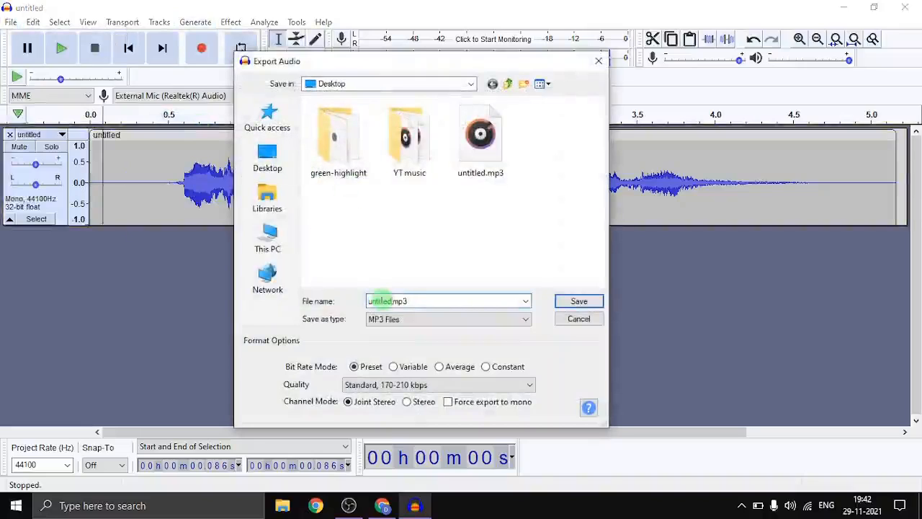
pyautogui.click(394, 302)
pyautogui.write('4')
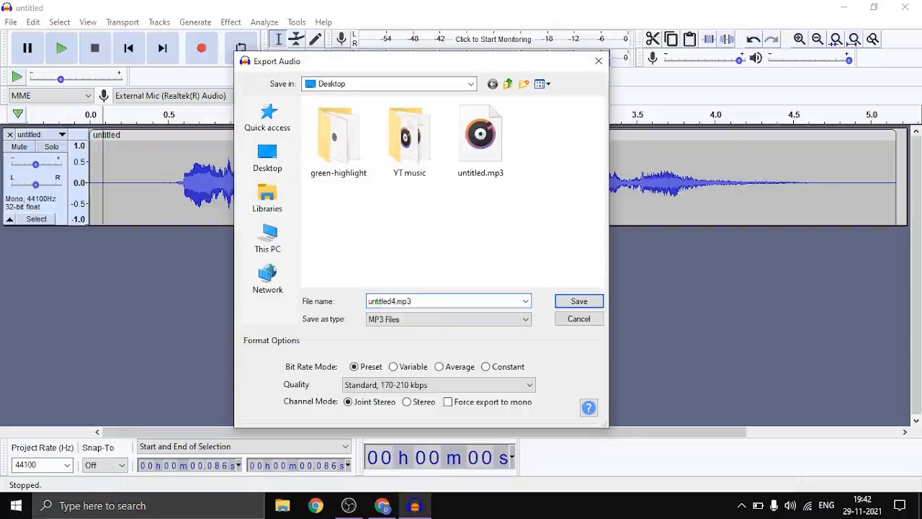
pyautogui.press('Return')
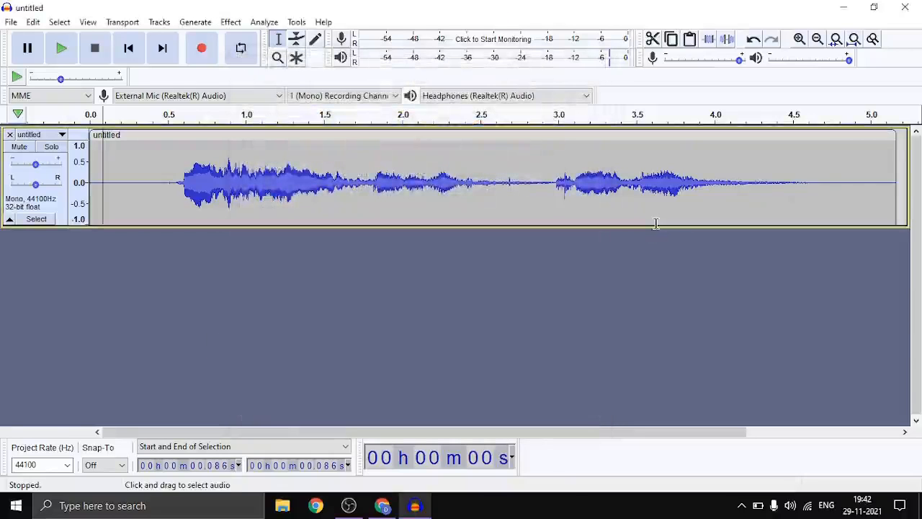
# Open the exported untitled4.mp3 from the desktop in Groove Music to play it, then close the player
pyautogui.click(921, 512)
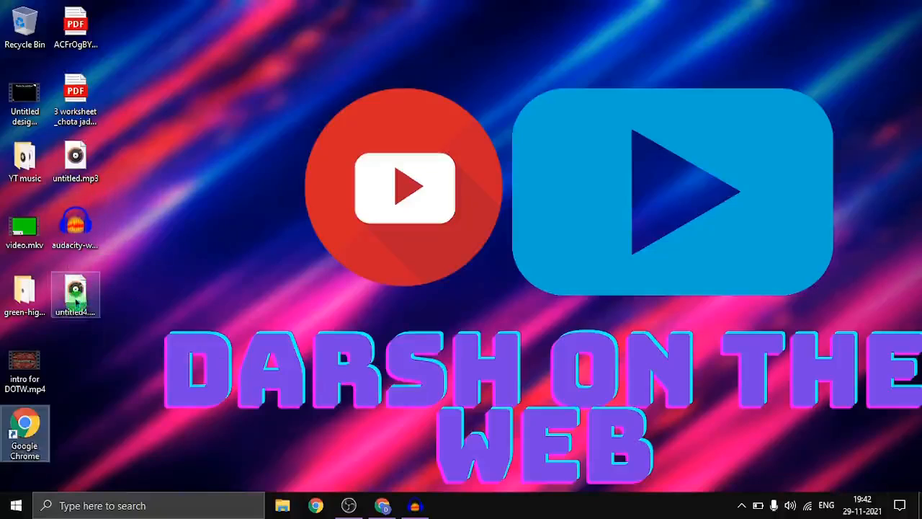
pyautogui.moveTo(76, 303)
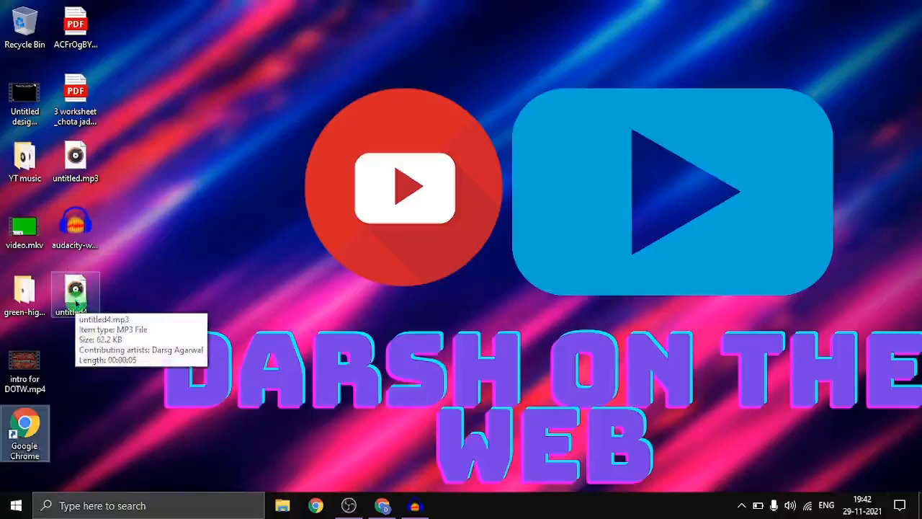
pyautogui.doubleClick(76, 303)
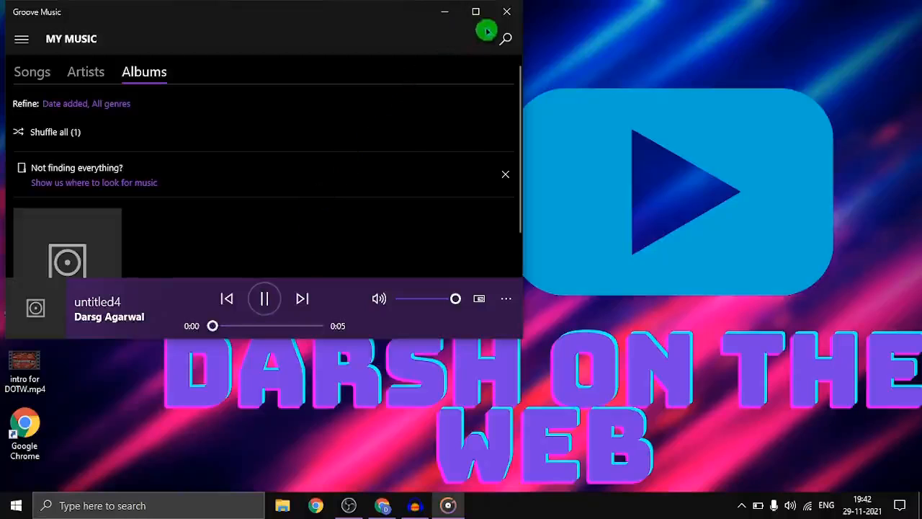
pyautogui.click(508, 9)
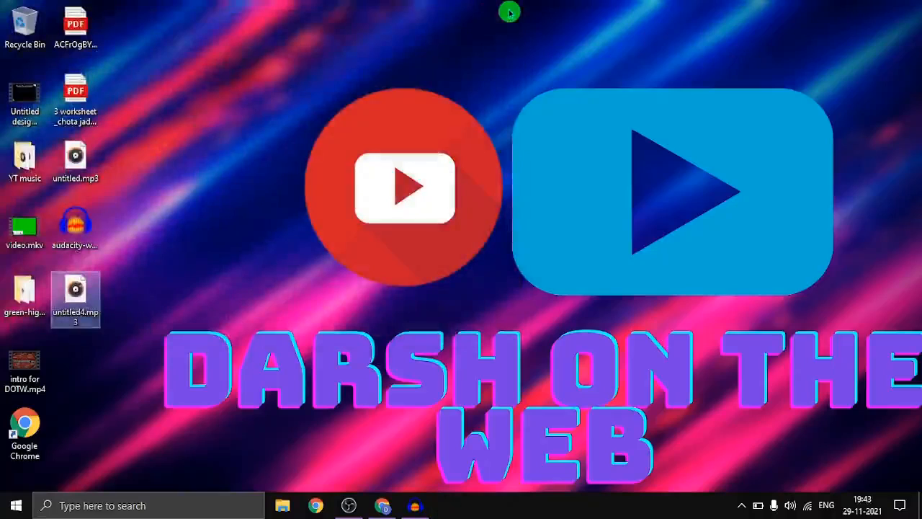